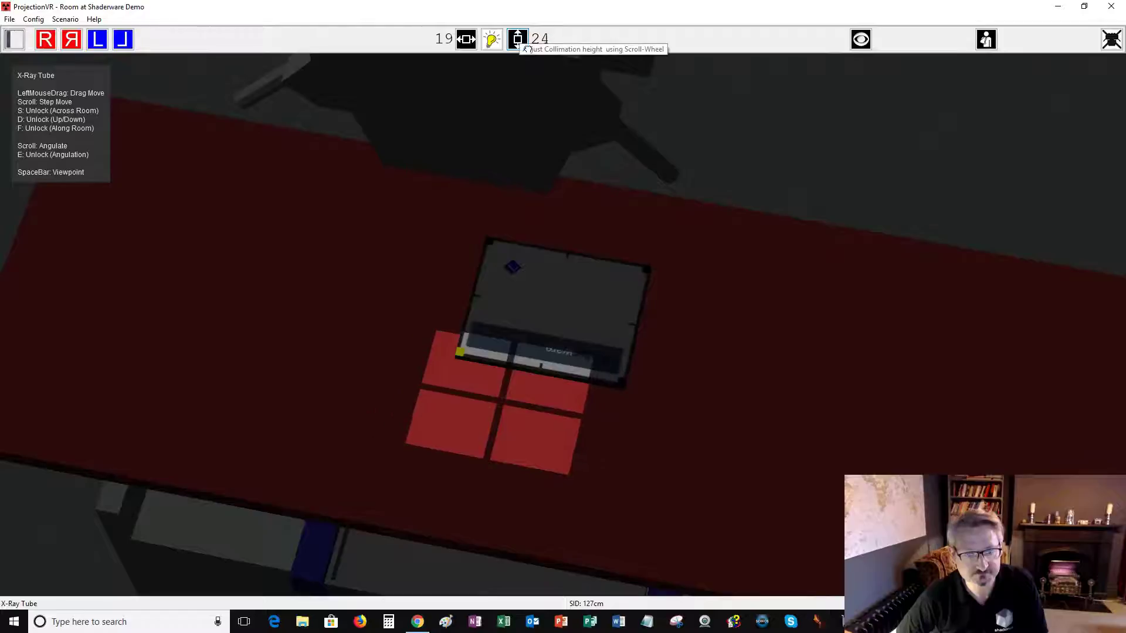
# Slide the table and detector so the light field falls on the detector plate.
pyautogui.moveTo(856, 427); pyautogui.dragTo(807, 531)
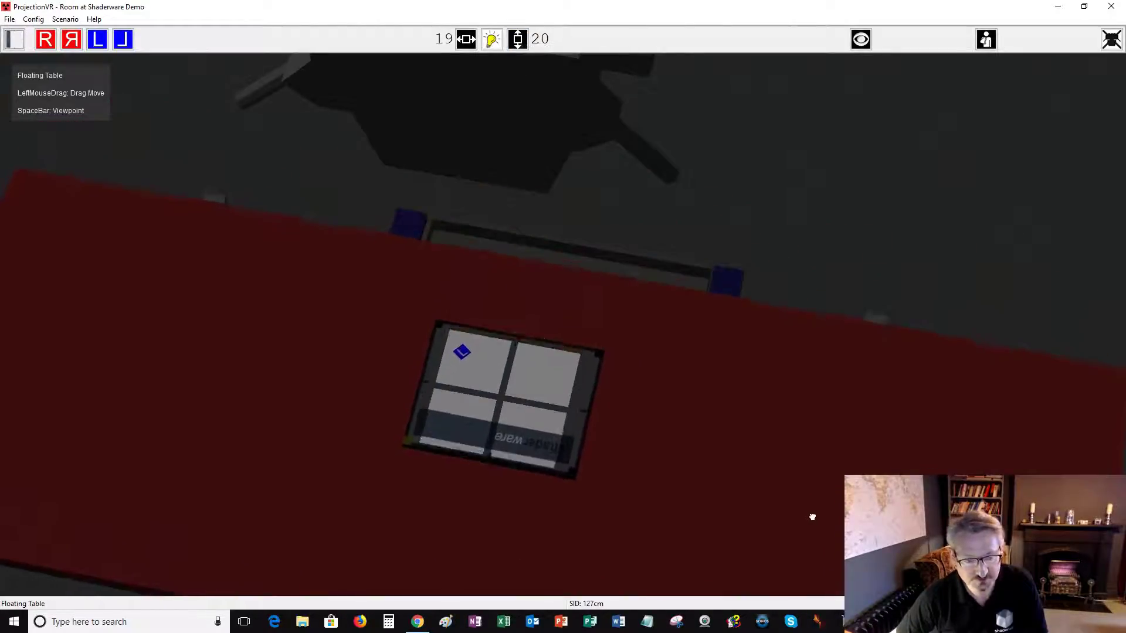
pyautogui.moveTo(563, 442); pyautogui.dragTo(547, 471)
pyautogui.moveTo(698, 523); pyautogui.dragTo(713, 484)
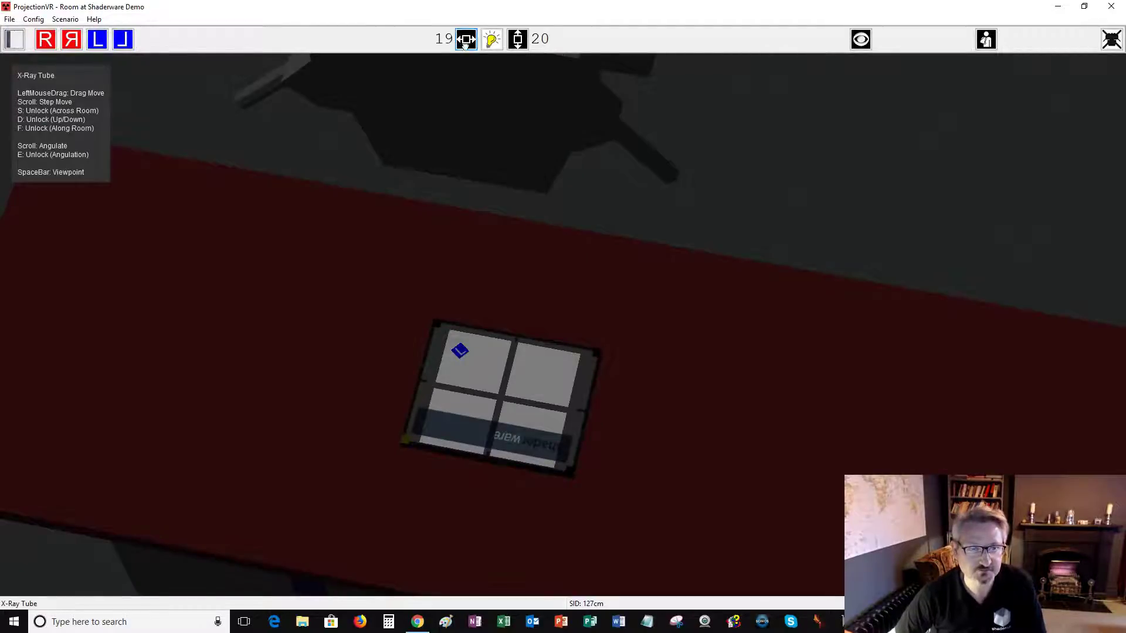
# Set the collimation field to width 17 and height 22.
pyautogui.scroll(1, 472, 44)
pyautogui.scroll(-3, 473, 44)
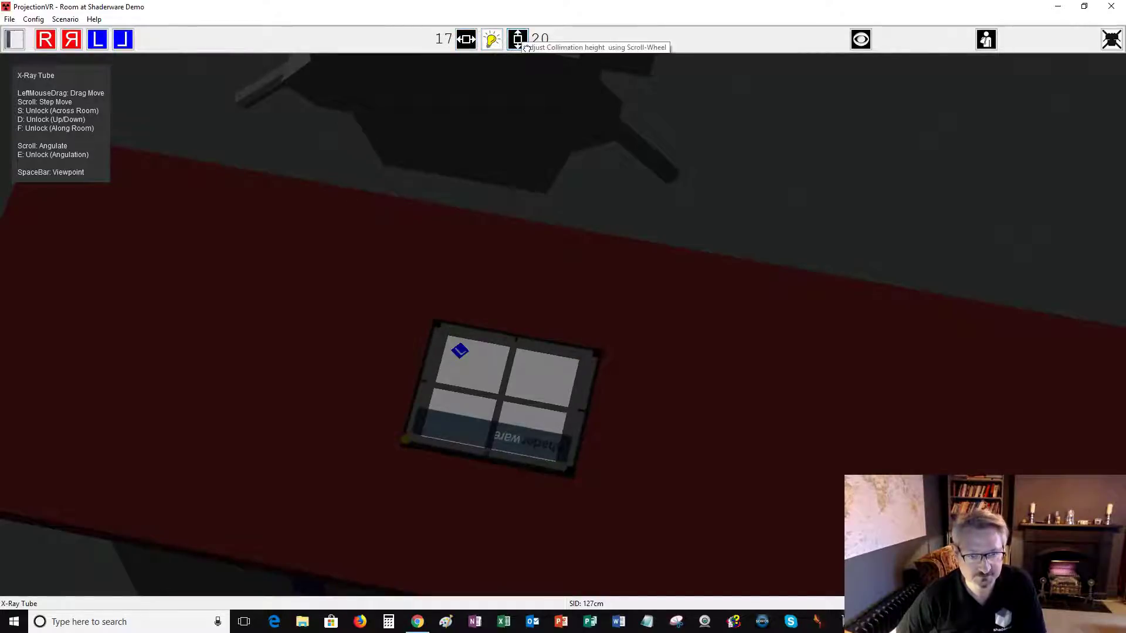
pyautogui.scroll(2, 532, 45)
pyautogui.press('space')
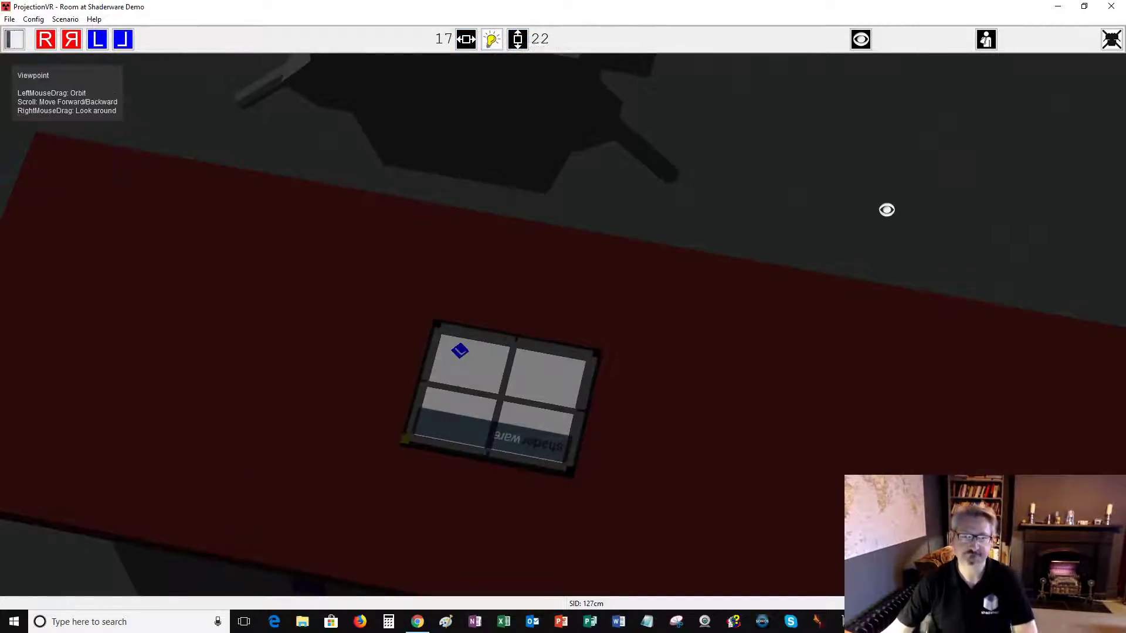
pyautogui.press('space')
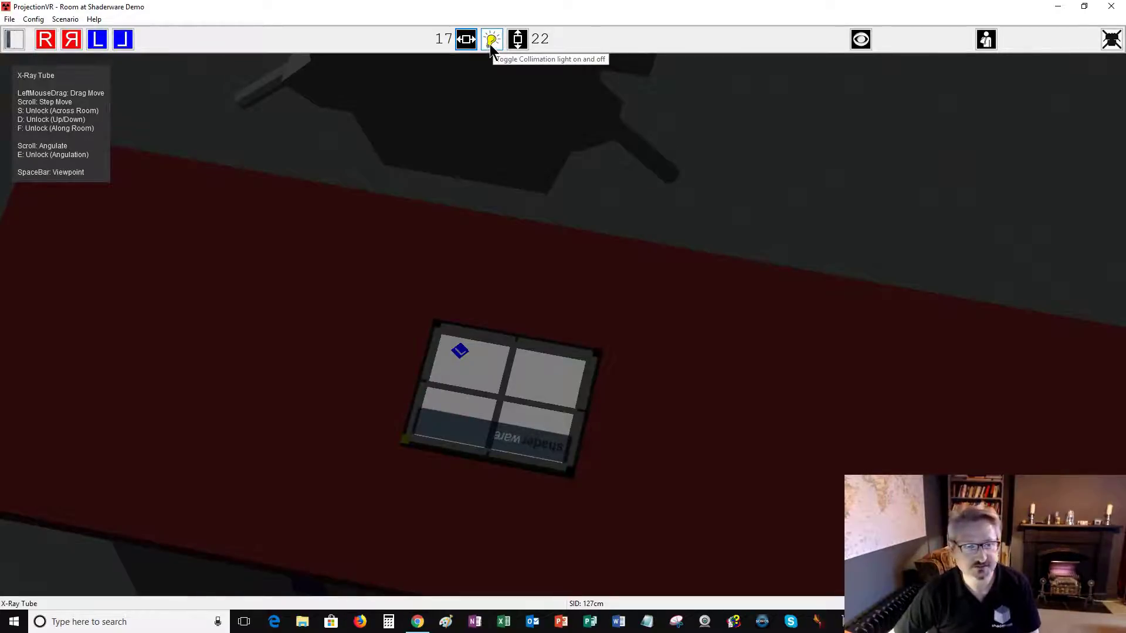
# Turn off the collimation light, view the whole table, then minimise the room window.
pyautogui.click(491, 41)
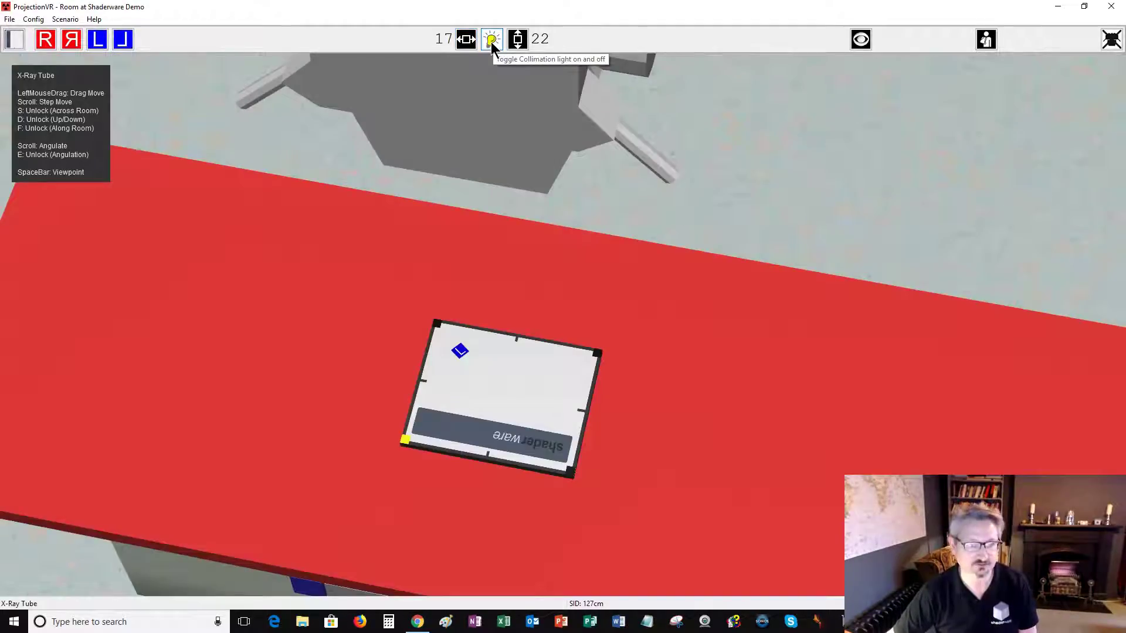
pyautogui.scroll(-5, 772, 170)
pyautogui.moveTo(750, 219); pyautogui.dragTo(740, 244)
pyautogui.scroll(-3, 764, 202)
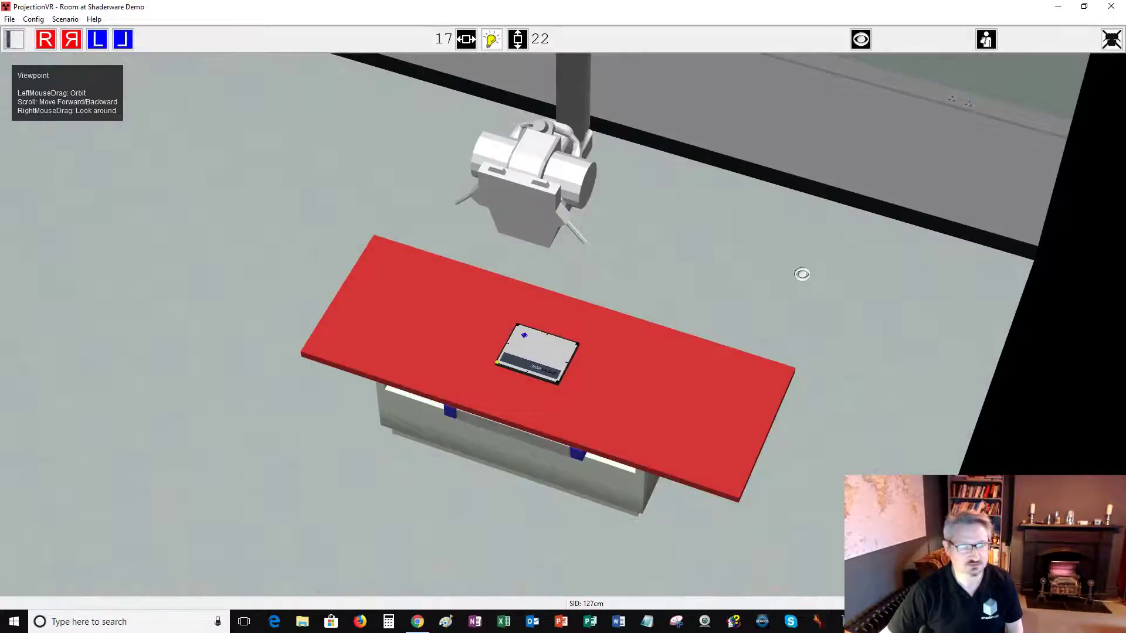
pyautogui.moveTo(744, 272); pyautogui.dragTo(829, 247, button='middle')
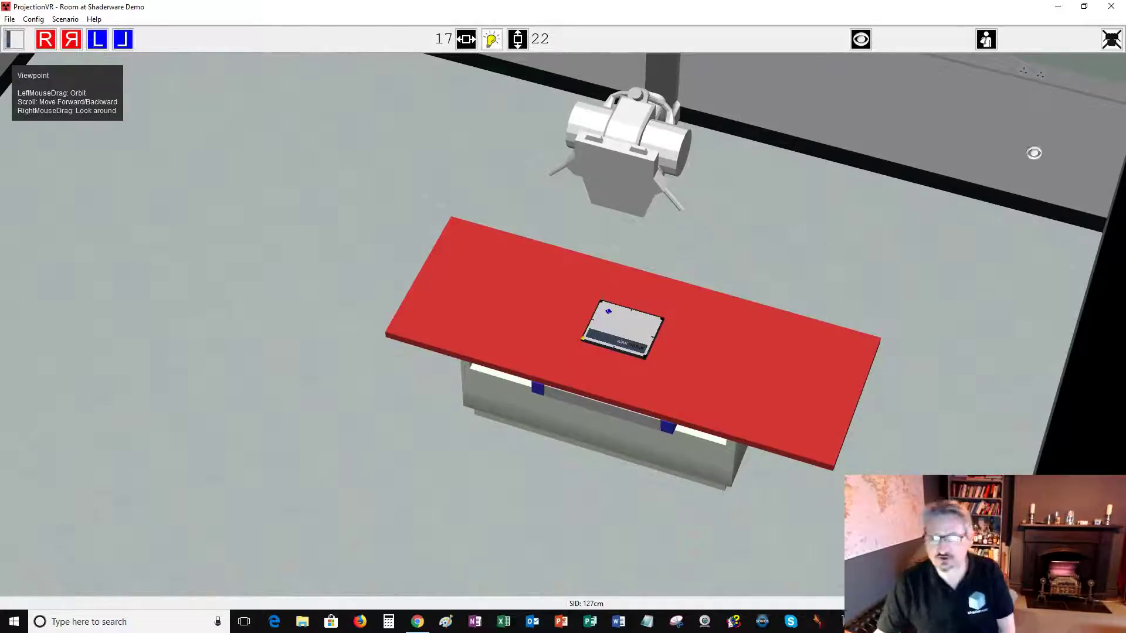
pyautogui.click(1060, 15)
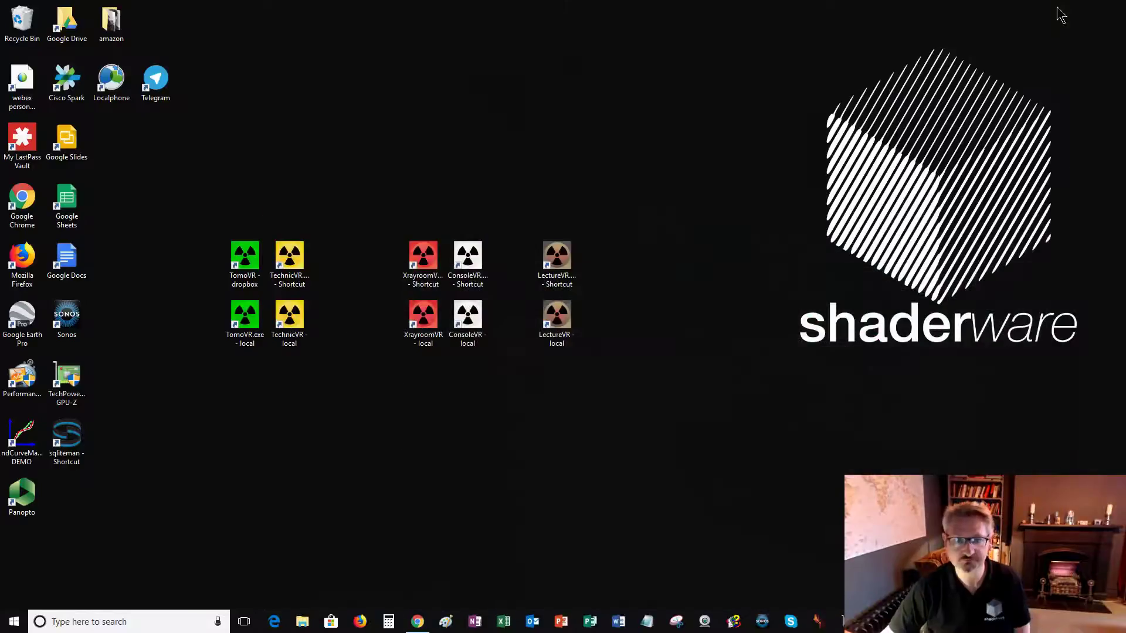
# Launch the ProjectionVR Console from the ConsoleVR desktop shortcut.
pyautogui.doubleClick(475, 264)
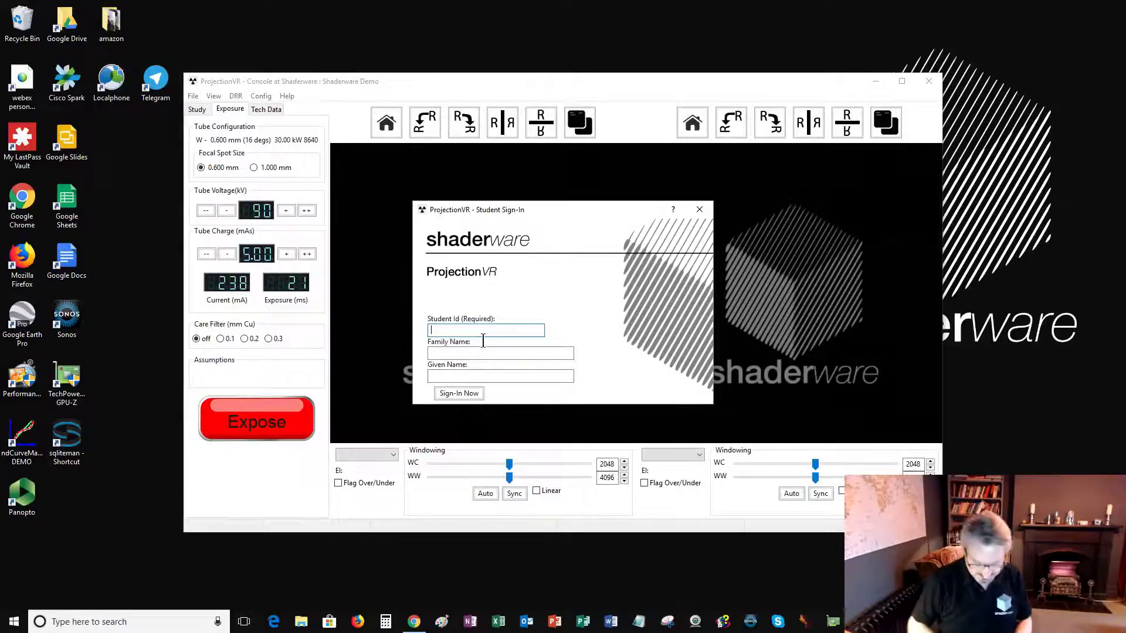
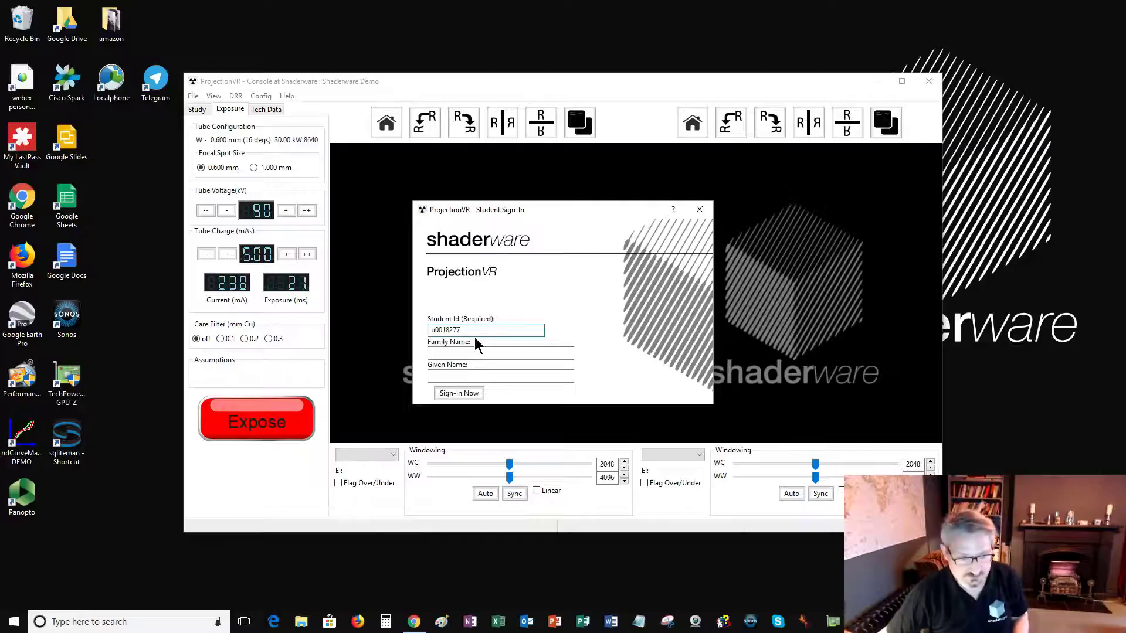
# Sign in with the student's ID, family name and given name.
pyautogui.click(485, 354)
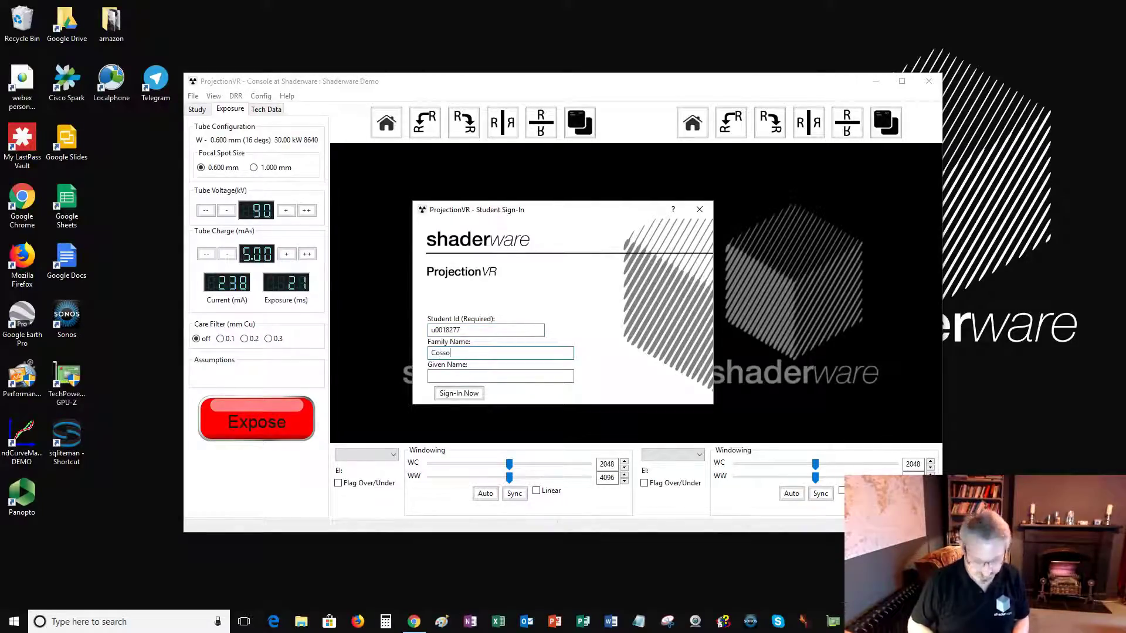
pyautogui.click(482, 380)
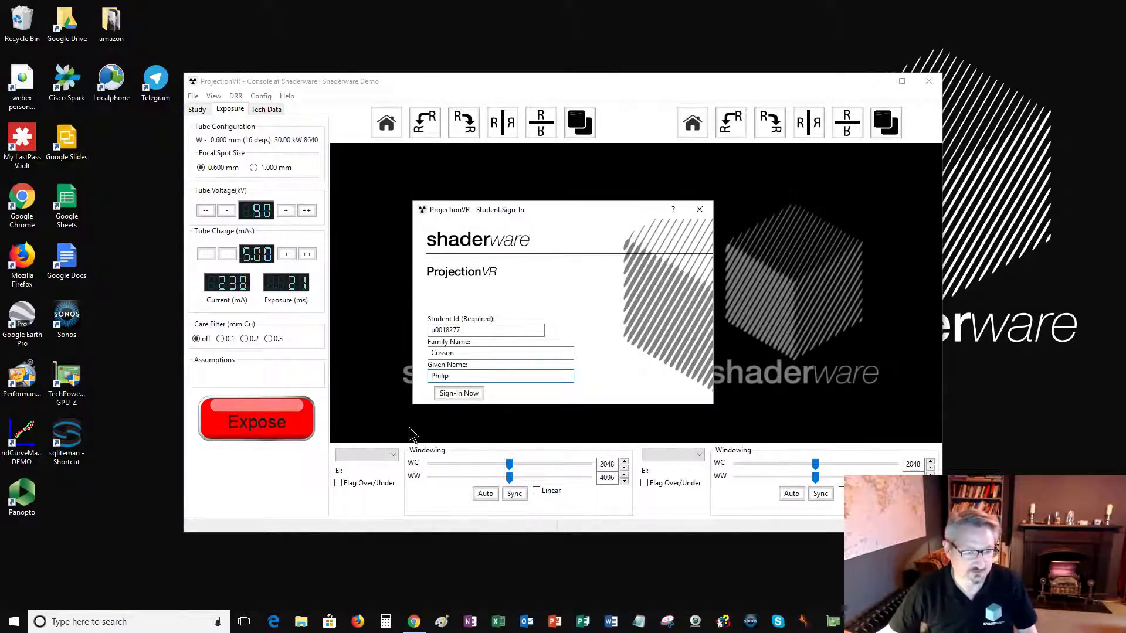
pyautogui.click(453, 395)
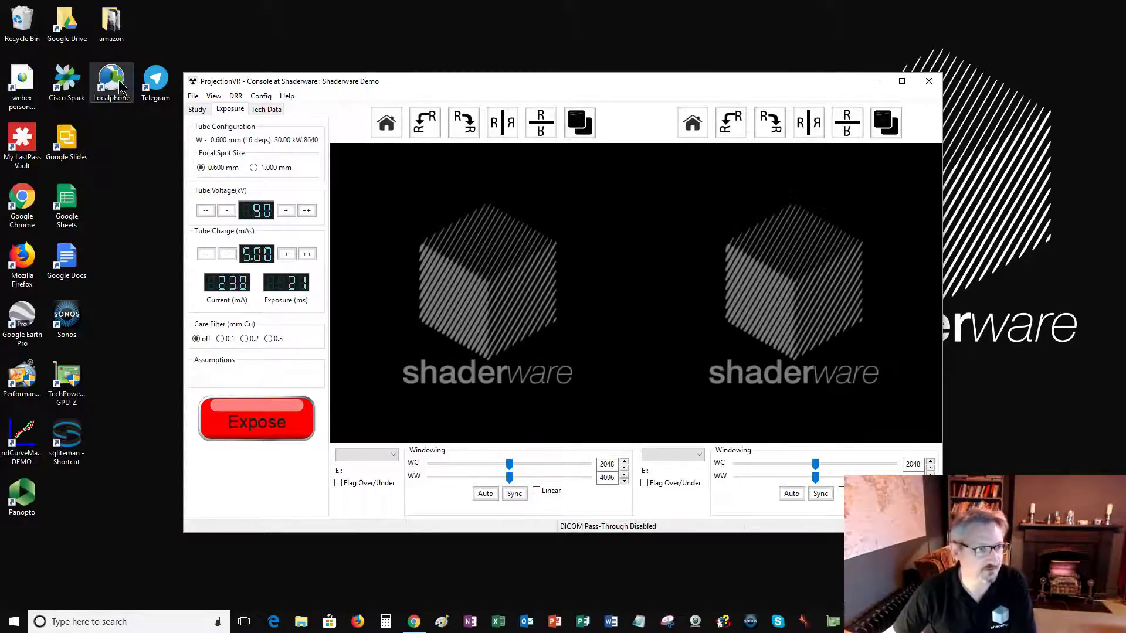
# Maximise the ProjectionVR Console by snapping its title bar to the top of the screen.
pyautogui.moveTo(536, 80); pyautogui.dragTo(530, 3)
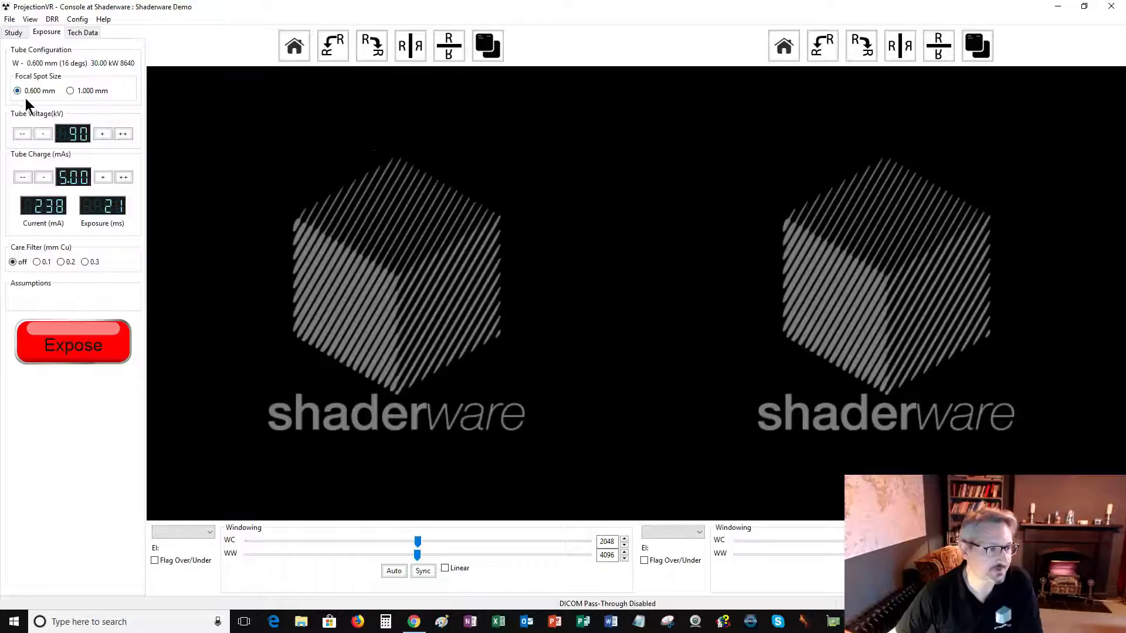
# Check the Tech Data and Exposure pages, then open the Study tab's Anatomic Gross Region dropdown.
pyautogui.click(23, 177)
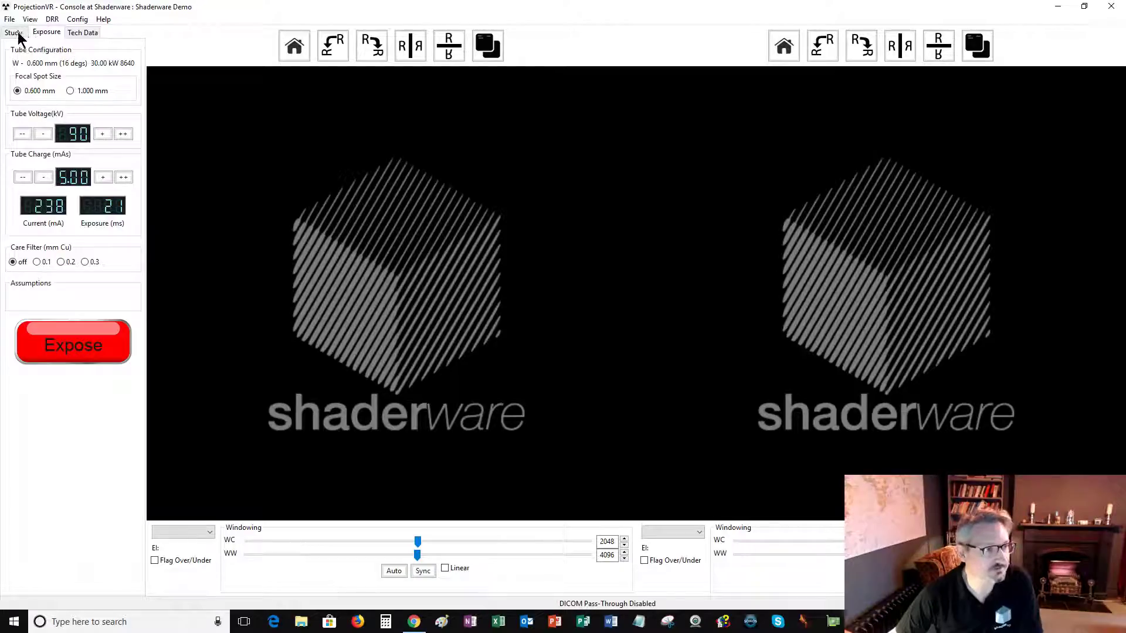
pyautogui.click(79, 33)
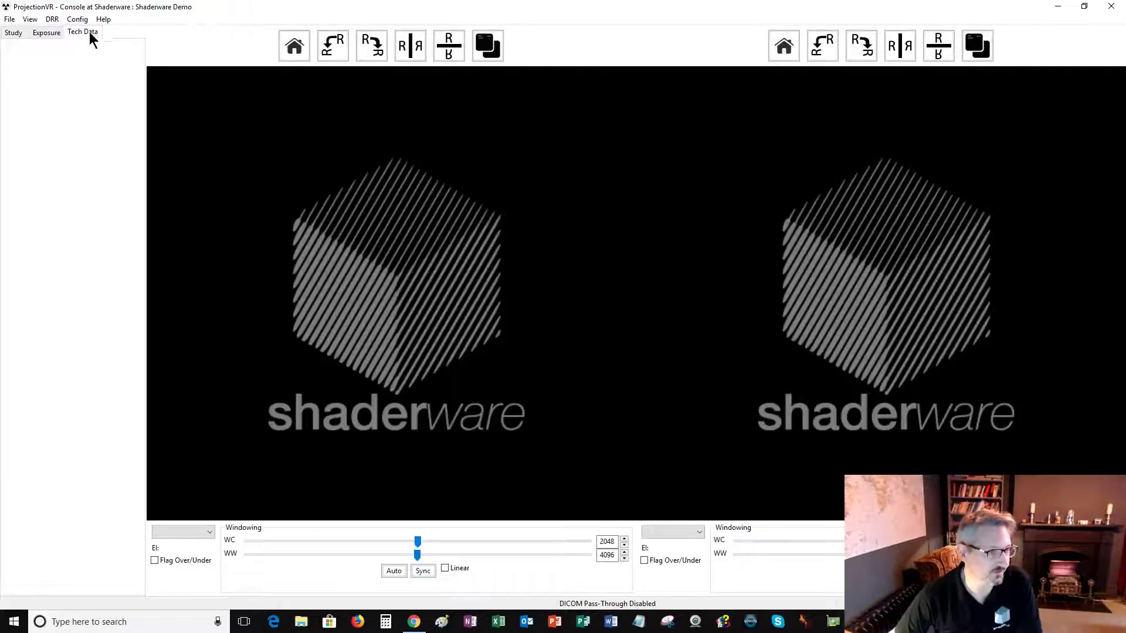
pyautogui.click(45, 33)
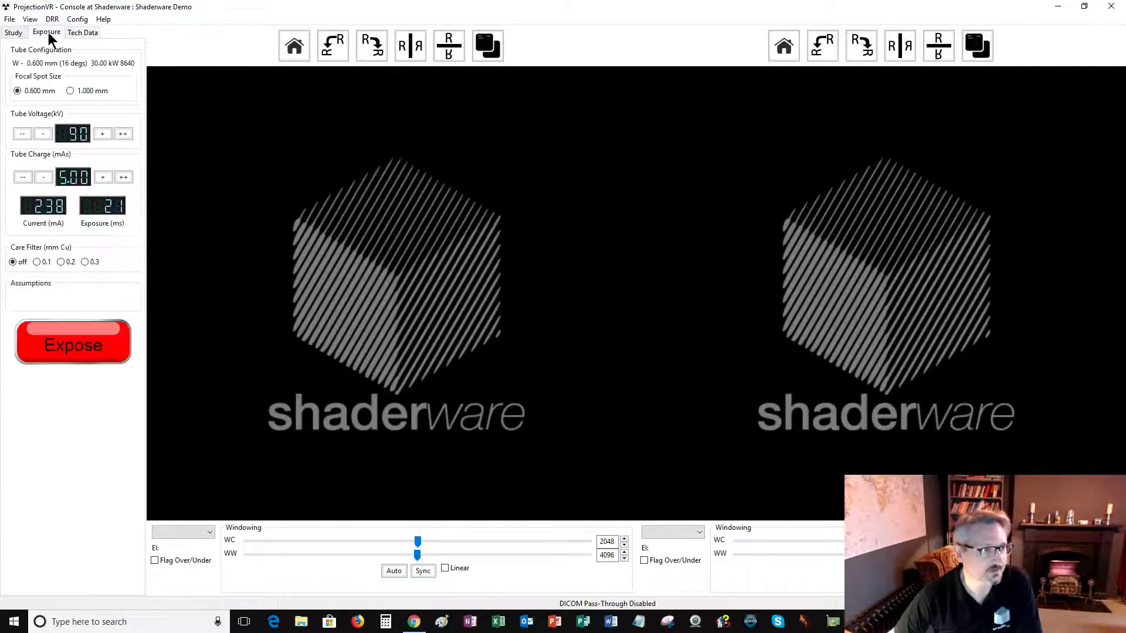
pyautogui.click(14, 34)
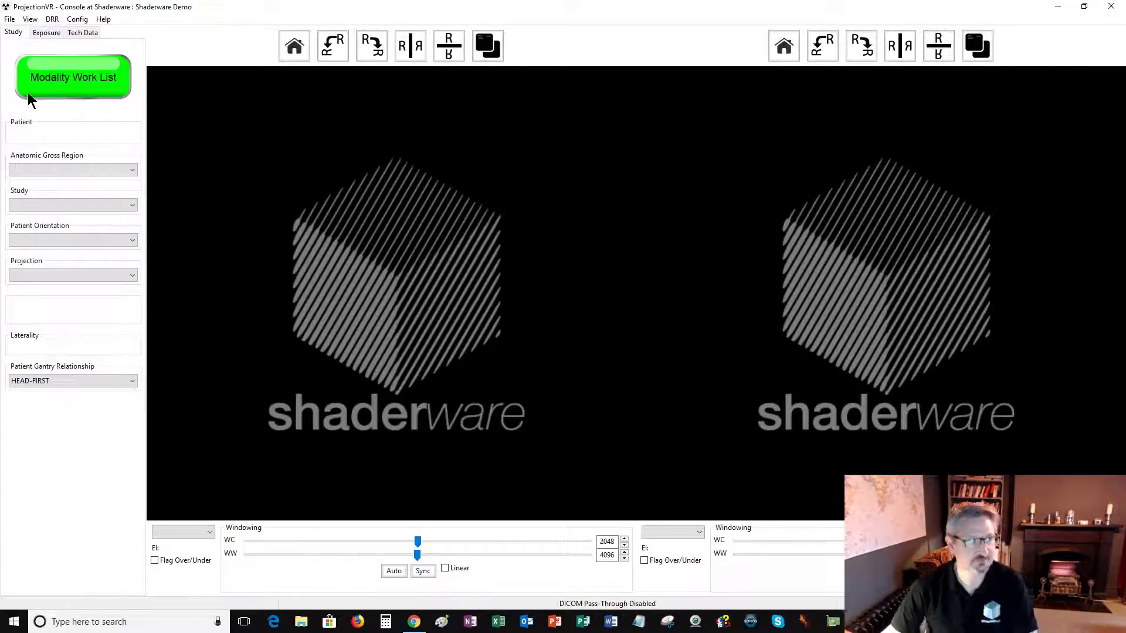
pyautogui.click(63, 170)
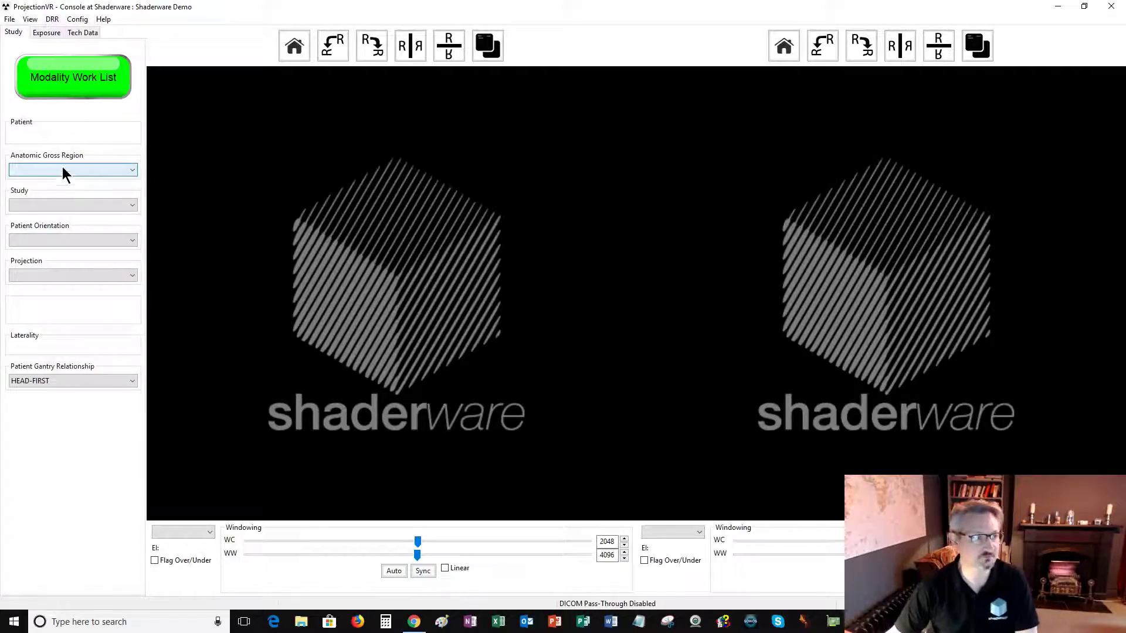
# Open the Modality Work List and view the clavicle study's clinical notes.
pyautogui.click(62, 82)
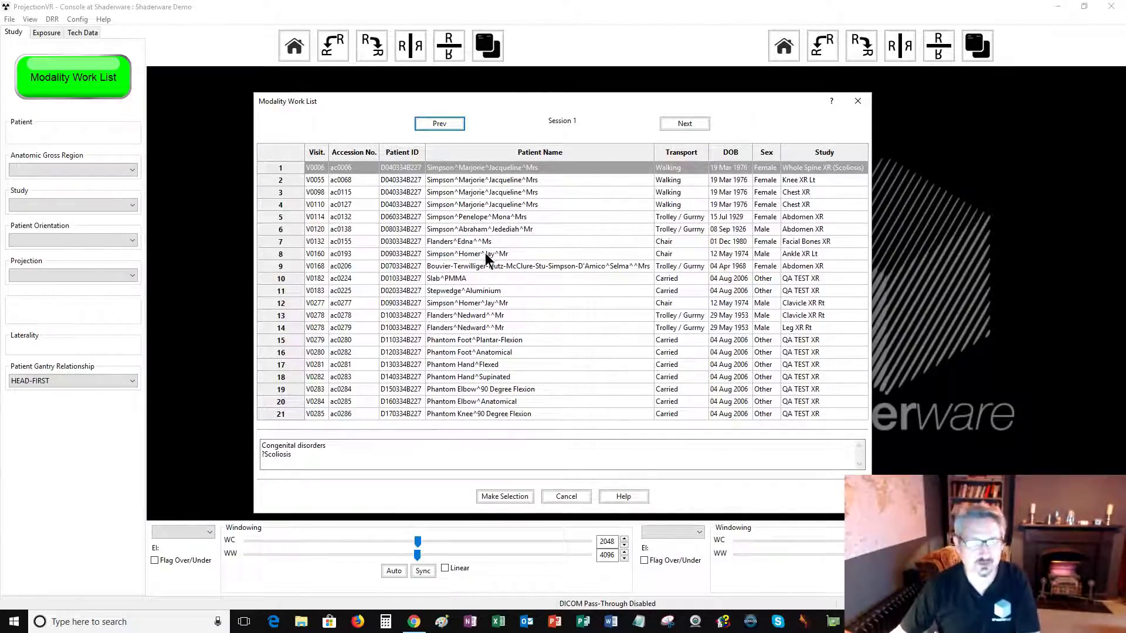
pyautogui.click(482, 317)
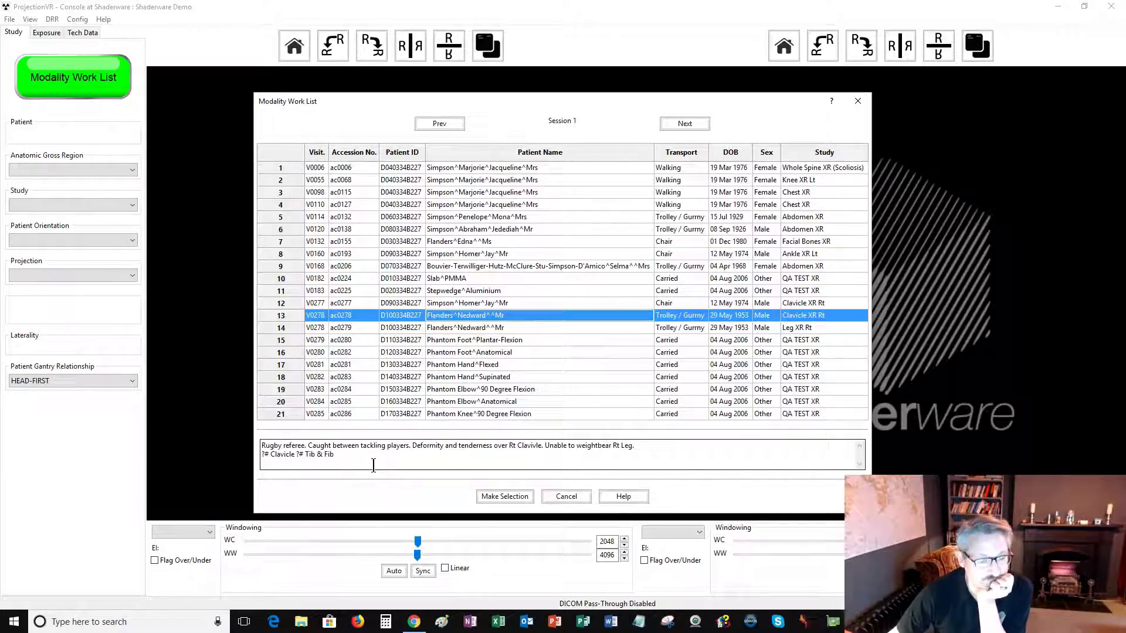
# Review the stepwedge, abdomen and chest notes, then load row 18, Phantom Hand^Supinated QA TEST XR.
pyautogui.click(440, 291)
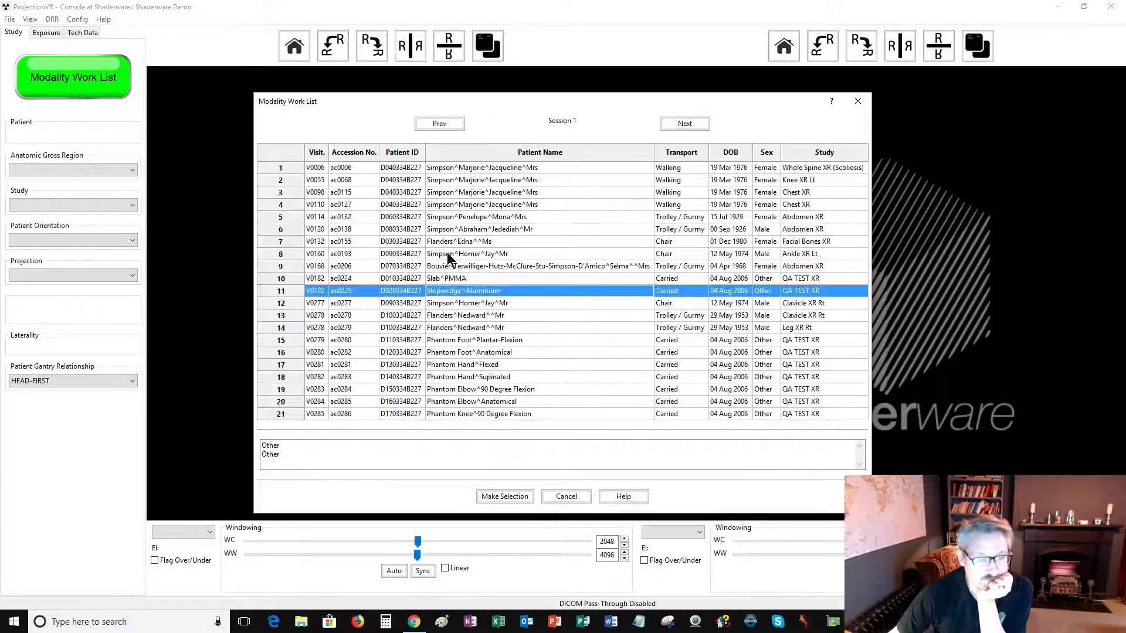
pyautogui.click(451, 230)
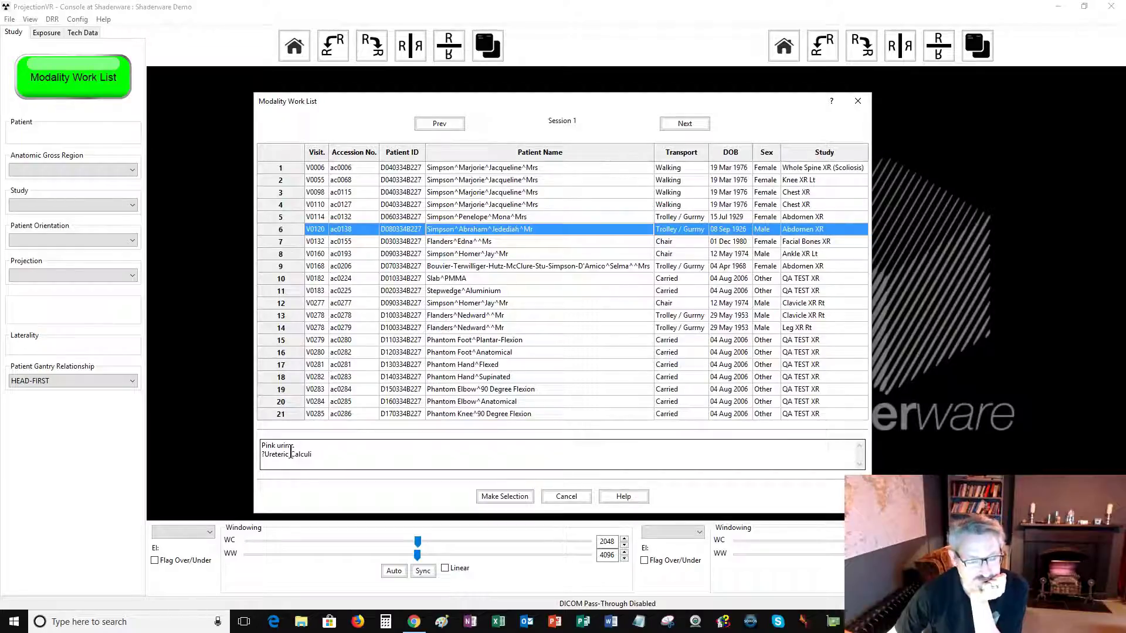
pyautogui.click(470, 195)
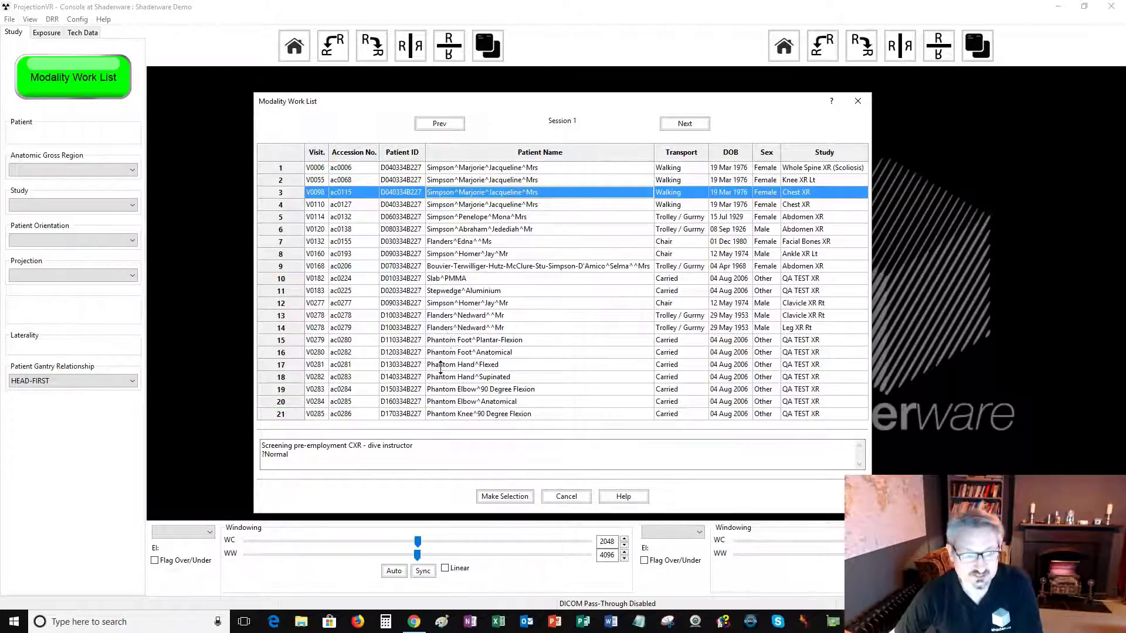
pyautogui.click(473, 379)
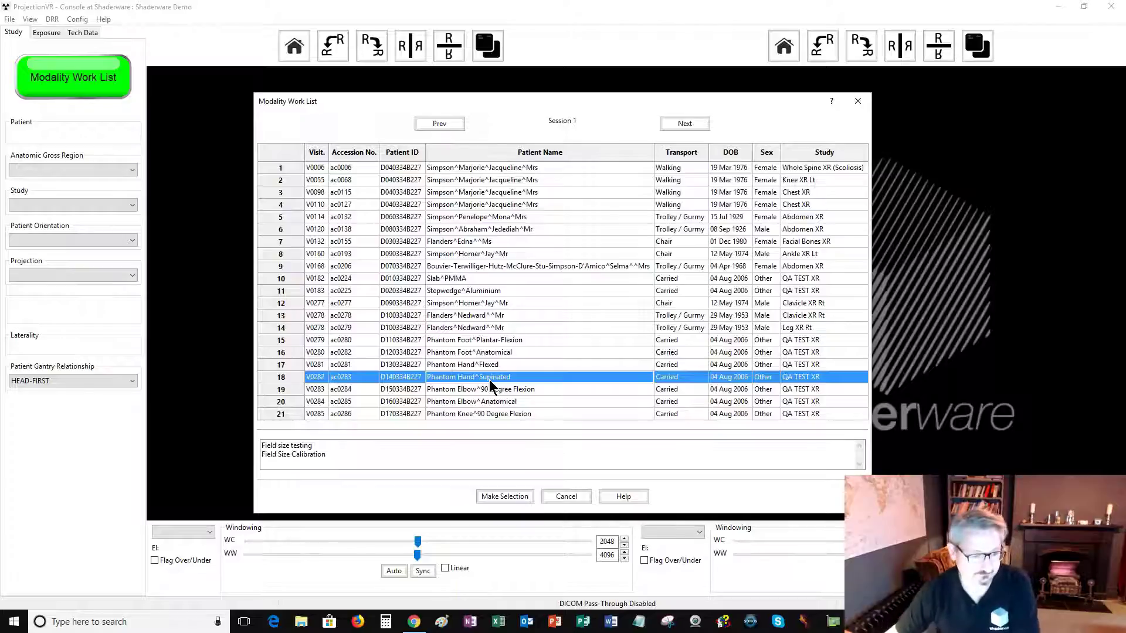
pyautogui.click(504, 497)
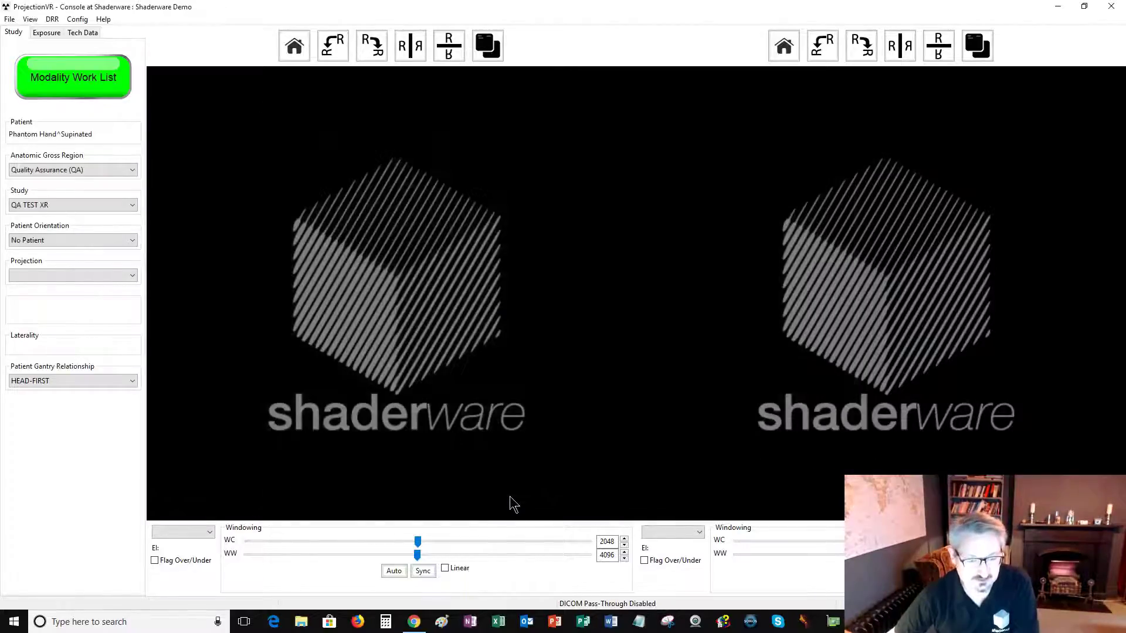
# Set the projection to QA TEST and show its exposure settings (65 kV, 20.0 mAs).
pyautogui.click(31, 276)
pyautogui.click(34, 286)
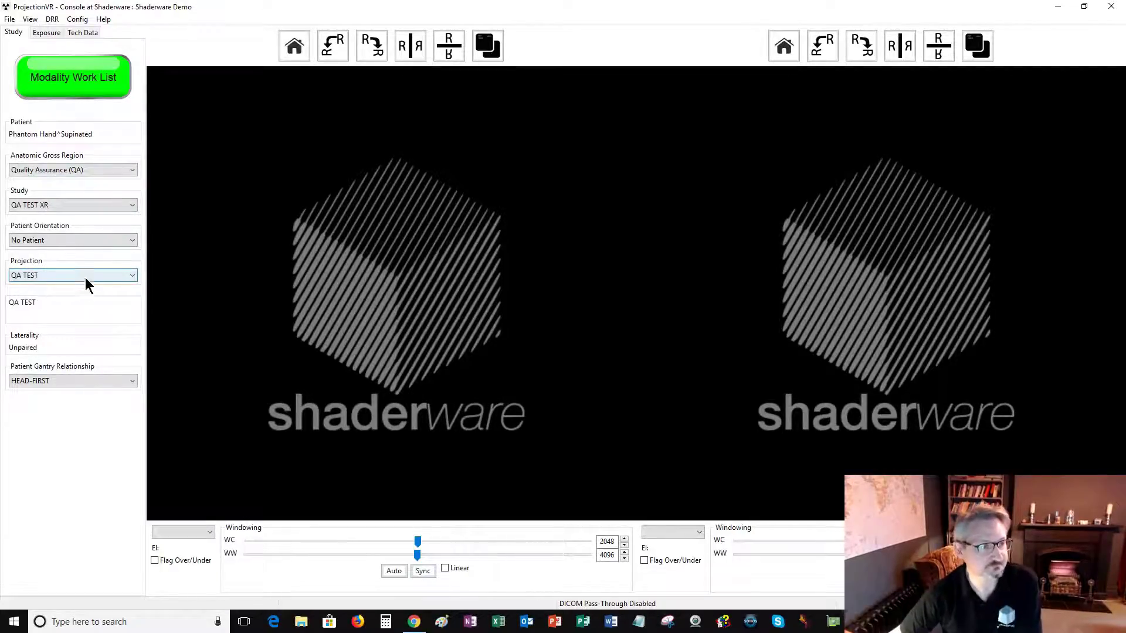
pyautogui.click(52, 33)
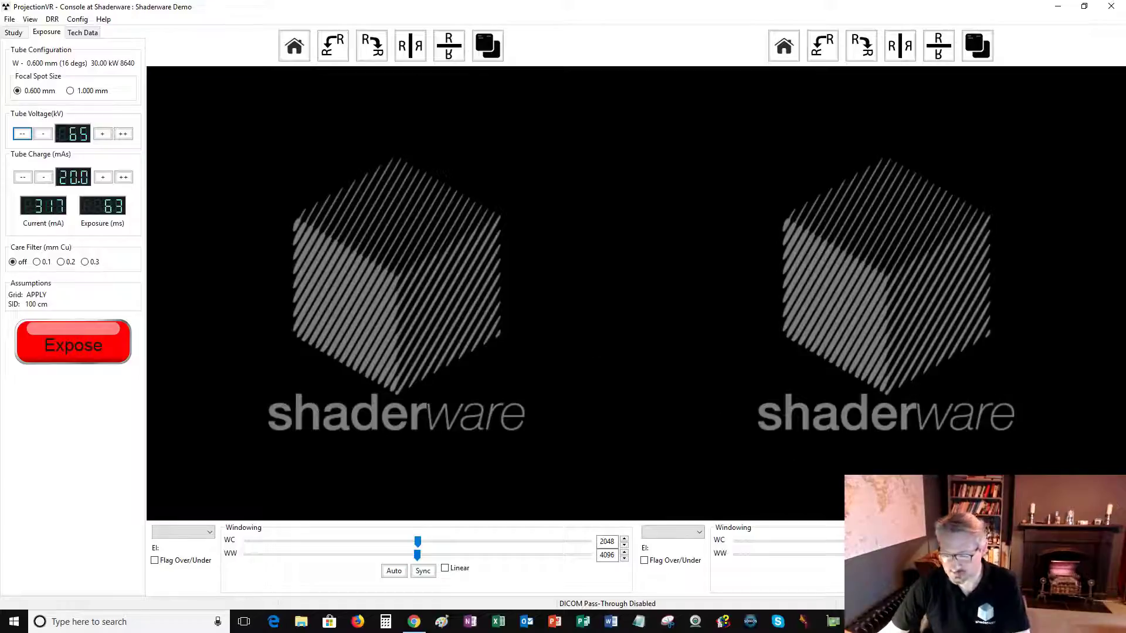
# Return to the 3D room and place the hand phantom on the table.
pyautogui.hotkey('alt', 'Tab')
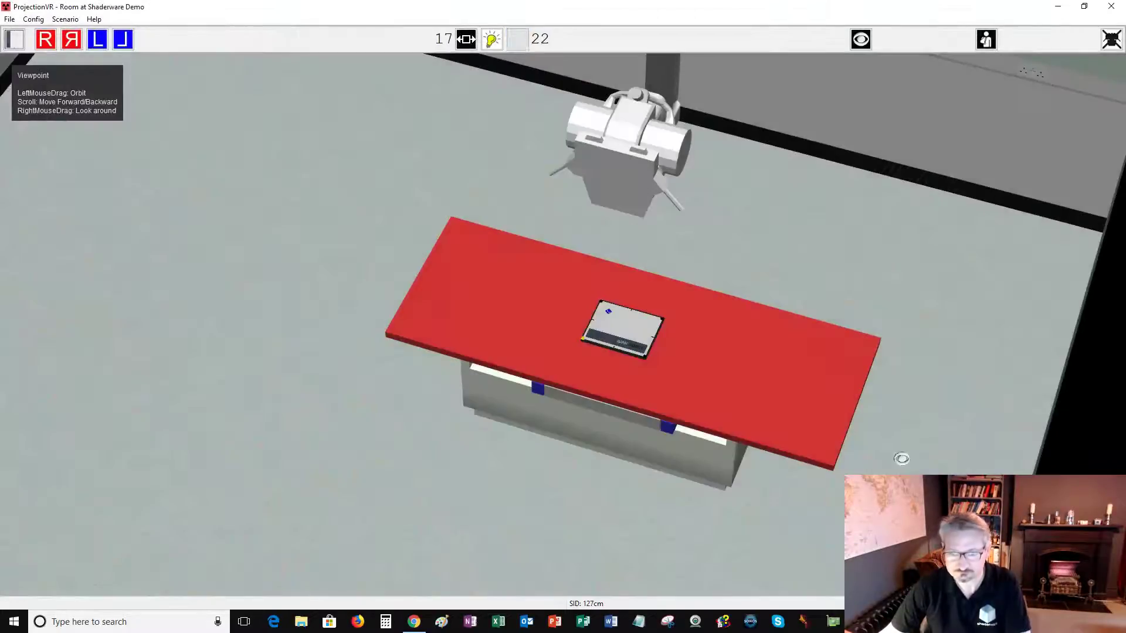
pyautogui.scroll(-5, 876, 272)
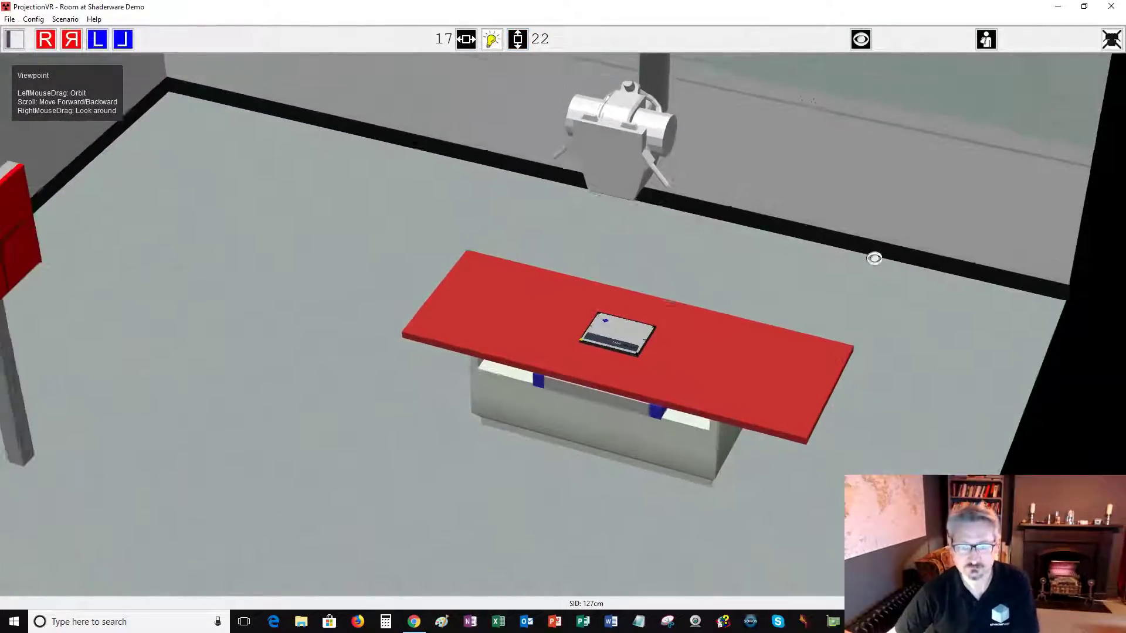
pyautogui.click(987, 40)
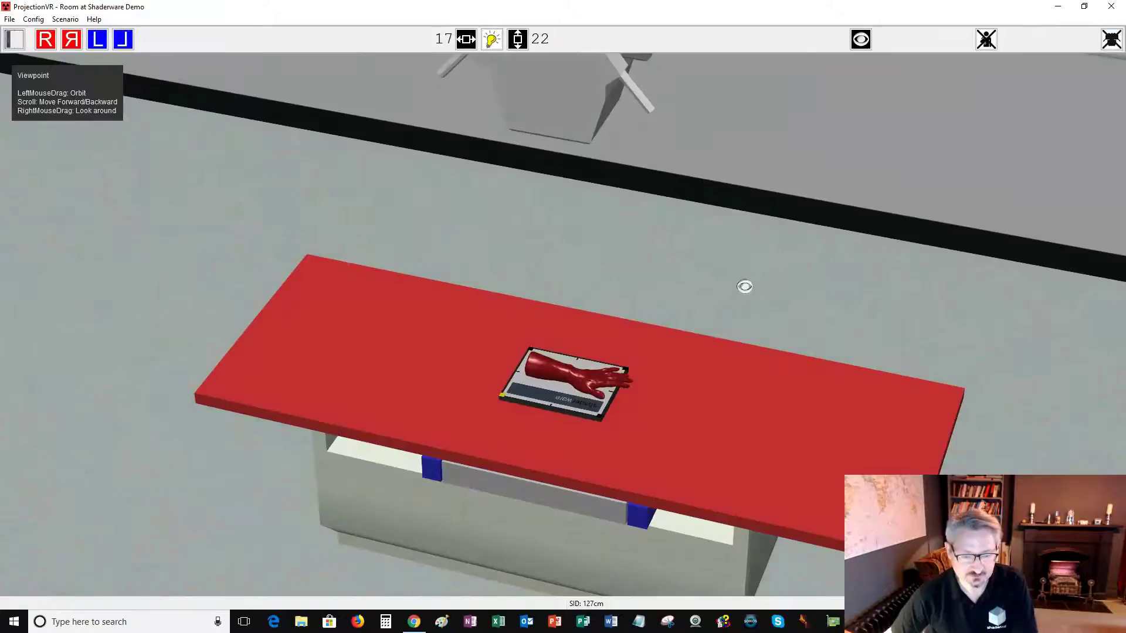
# Orbit down onto the table and select the table base for moving.
pyautogui.moveTo(729, 259); pyautogui.dragTo(732, 234)
pyautogui.scroll(2, 732, 233)
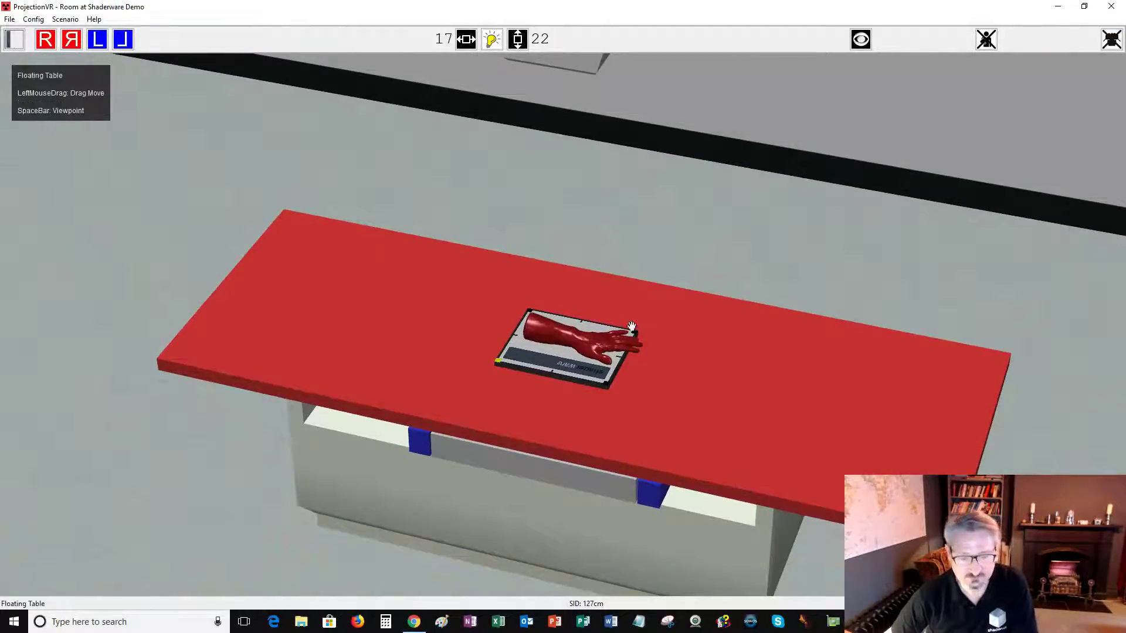
pyautogui.scroll(-3, 704, 266)
pyautogui.moveTo(703, 264); pyautogui.dragTo(707, 261)
pyautogui.click(529, 486)
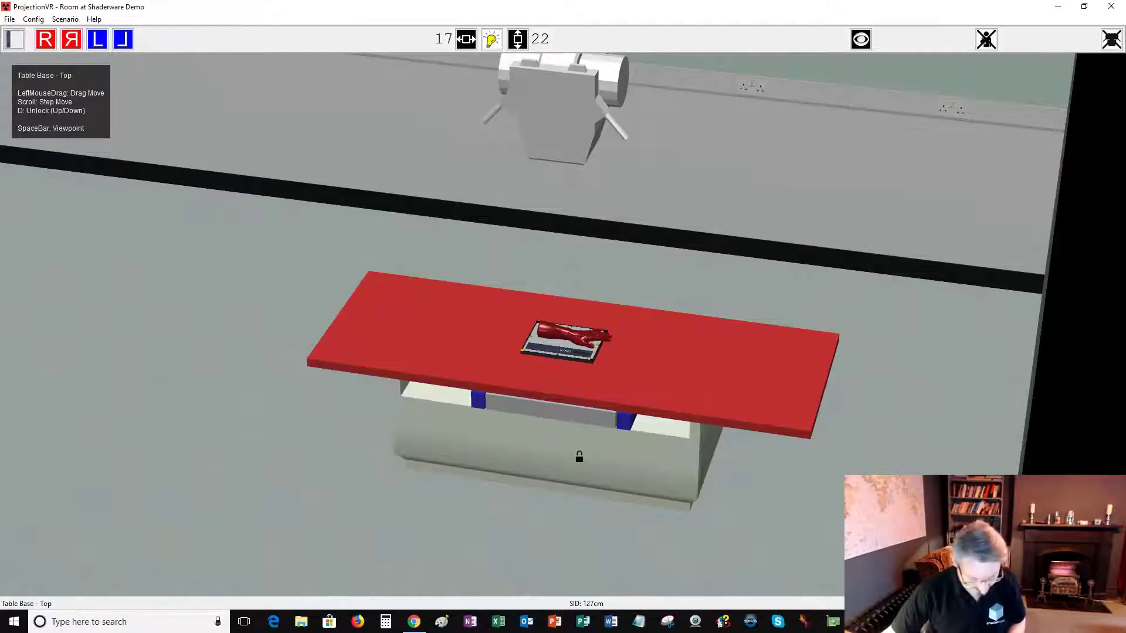
# Adjust the table height past 92 cm back to SID 100 cm, then view the tube above.
pyautogui.moveTo(578, 456); pyautogui.dragTo(582, 410)
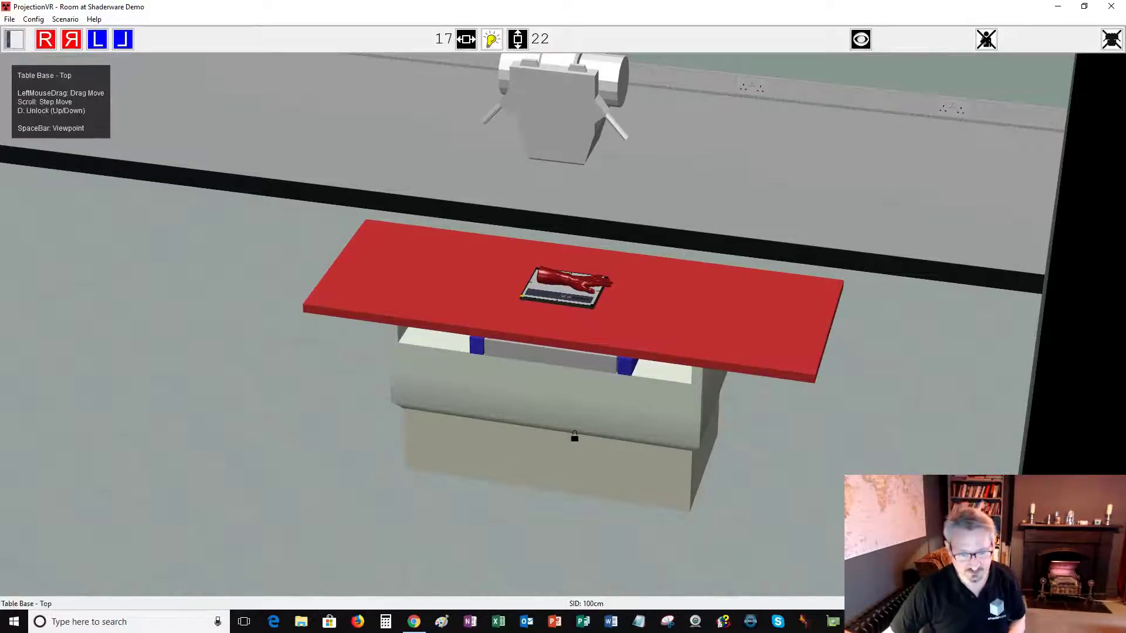
pyautogui.moveTo(576, 418); pyautogui.dragTo(578, 380)
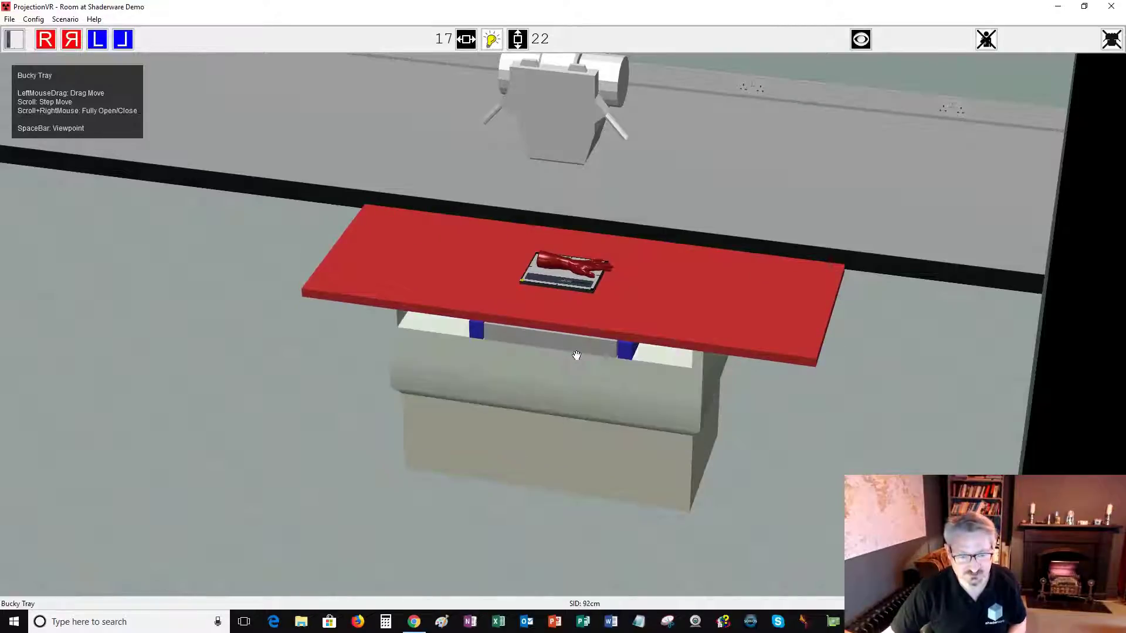
pyautogui.moveTo(579, 390); pyautogui.dragTo(579, 409)
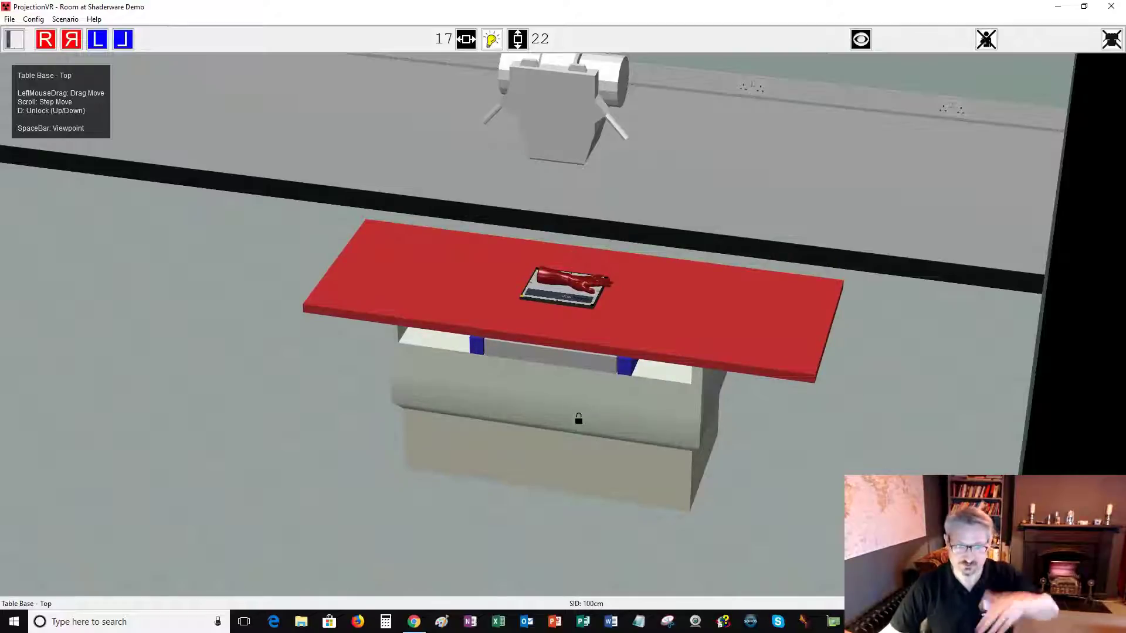
pyautogui.press('space')
pyautogui.scroll(2, 706, 241)
pyautogui.press('space')
pyautogui.moveTo(744, 158); pyautogui.dragTo(703, 258)
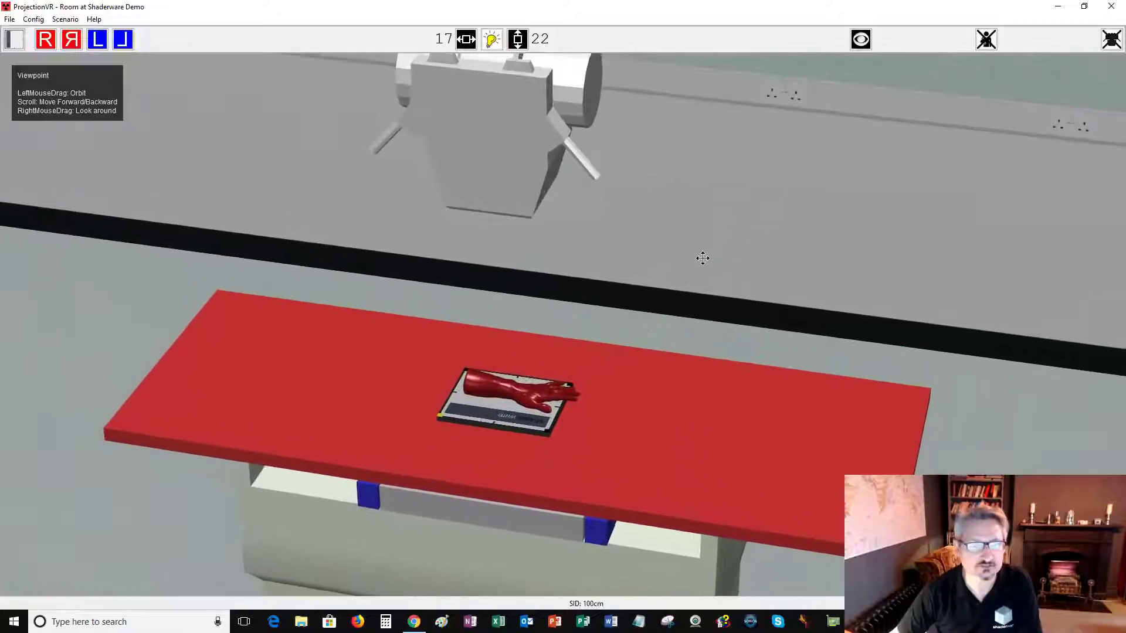
pyautogui.scroll(3, 700, 263)
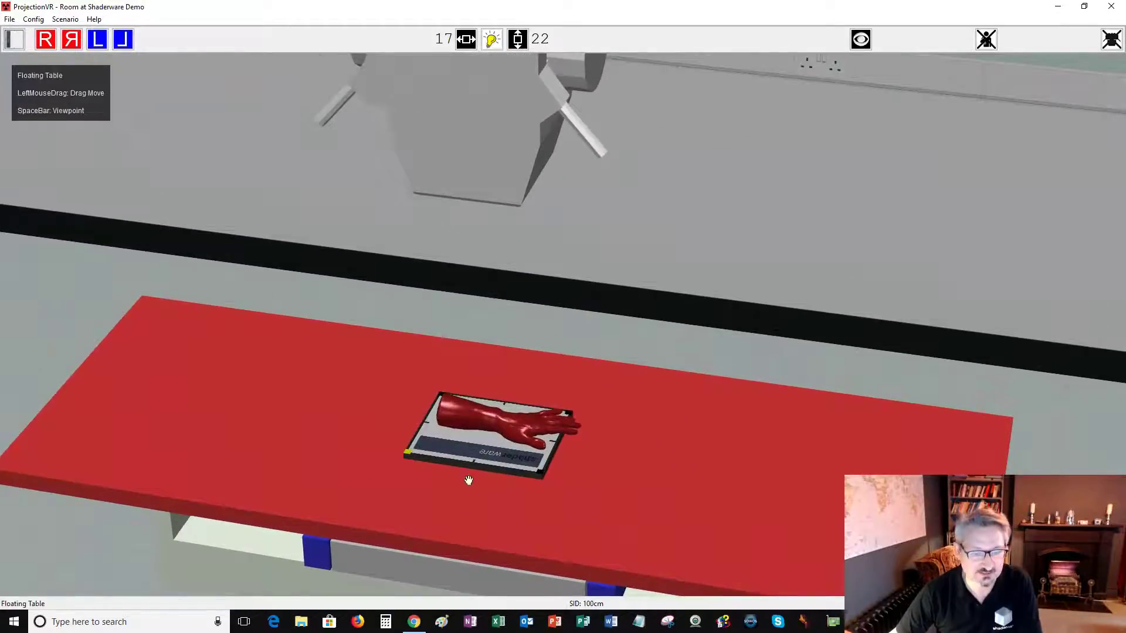